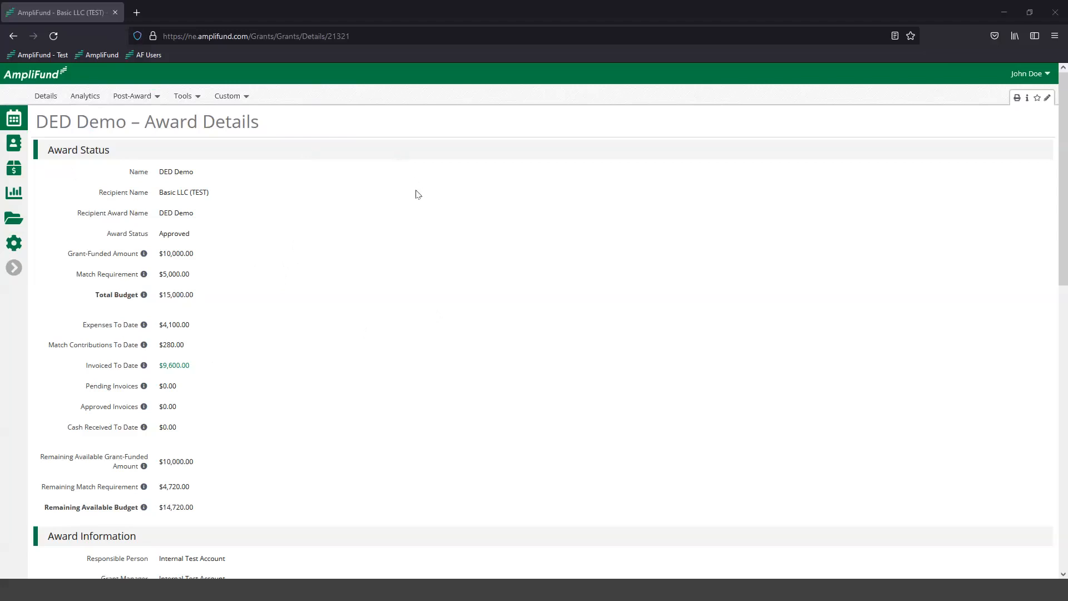
- Open the award's Expenses page in a new browser tab and run the expense listing for all time frames
left_click(133, 99)
mouse_move(139, 124)
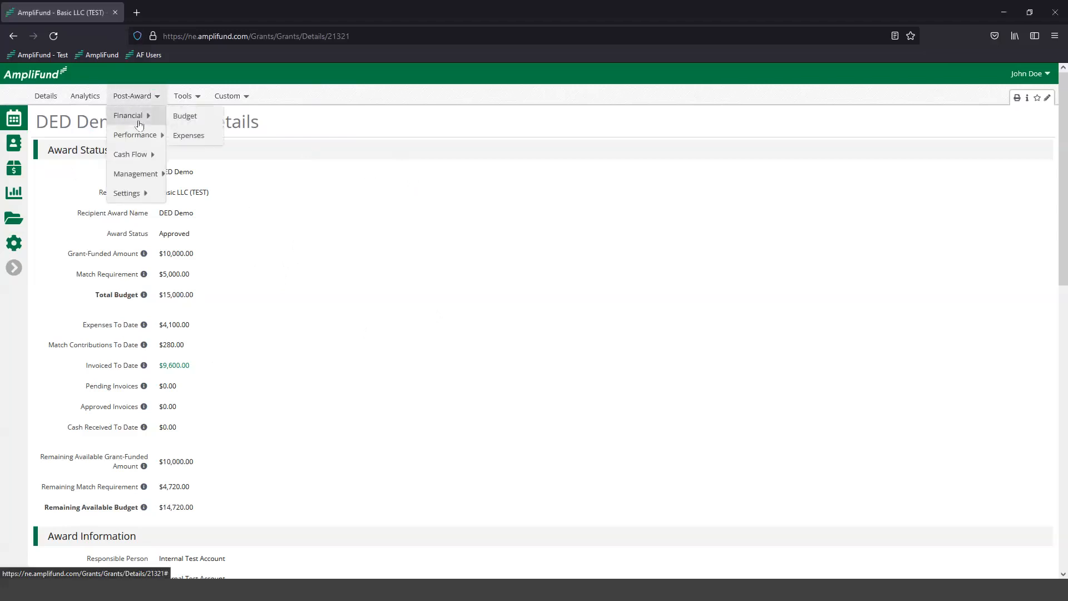
right_click(186, 136)
left_click(203, 147)
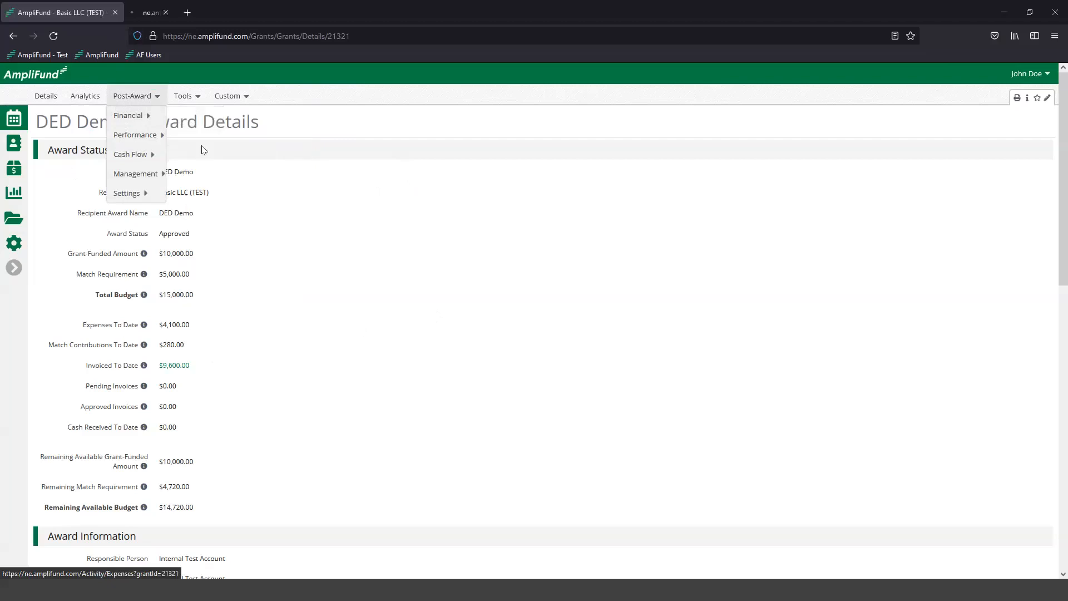
left_click(248, 175)
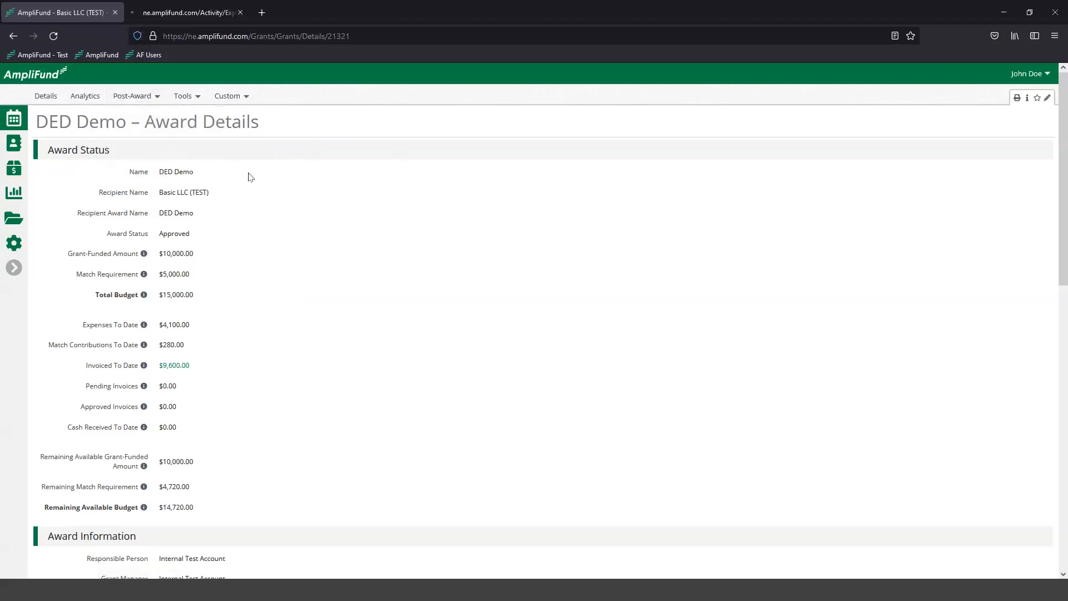
left_click(190, 13)
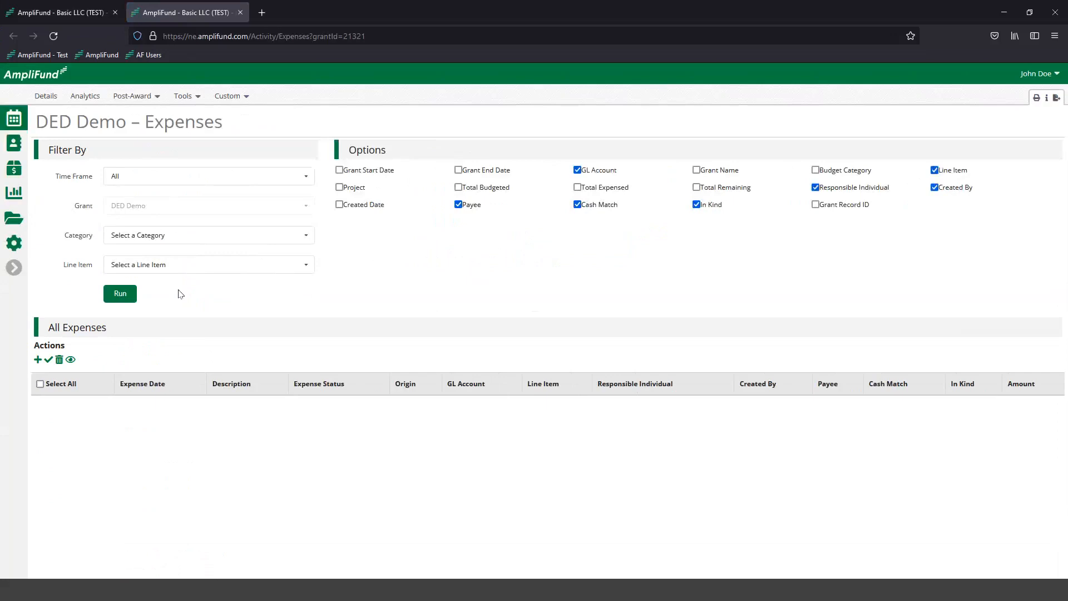
left_click(121, 295)
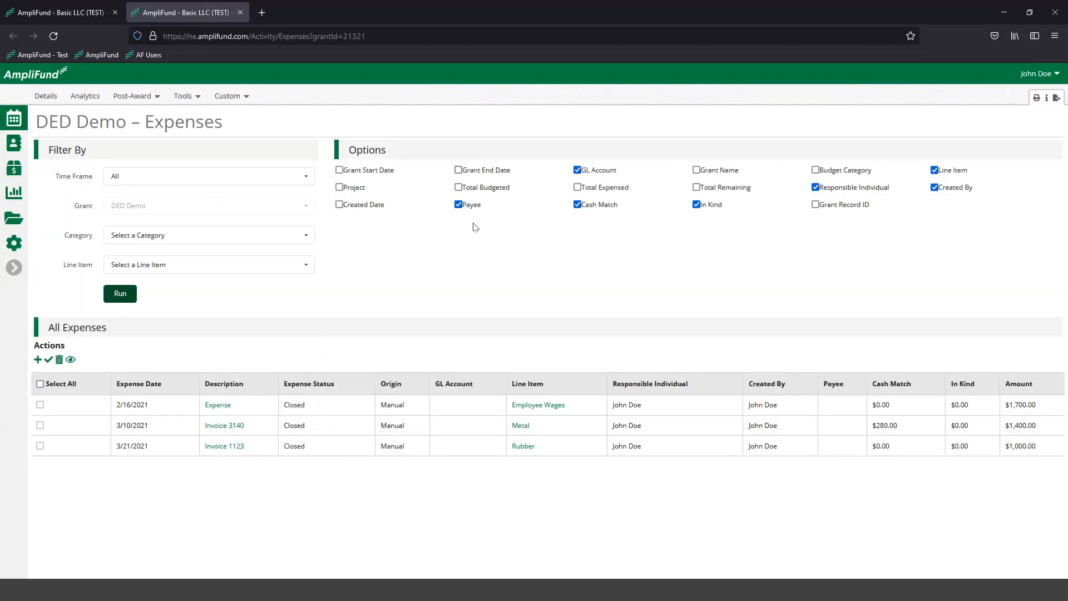
- Hide the Responsible Individual, Created By, GL Account and Payee columns in the expense list and show Budget Category
left_click(816, 187)
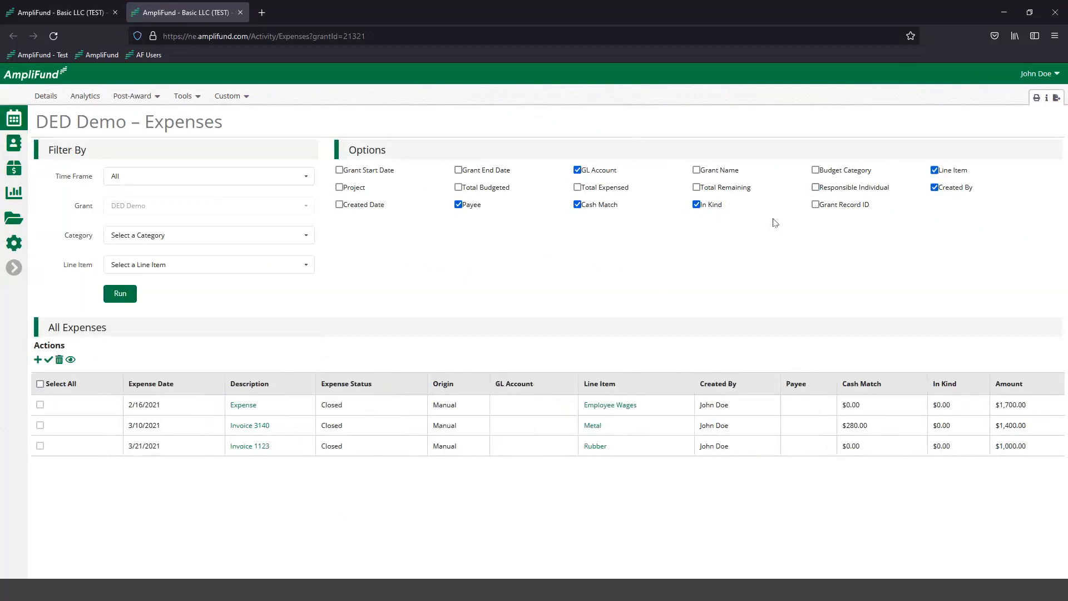
left_click(816, 170)
left_click(935, 188)
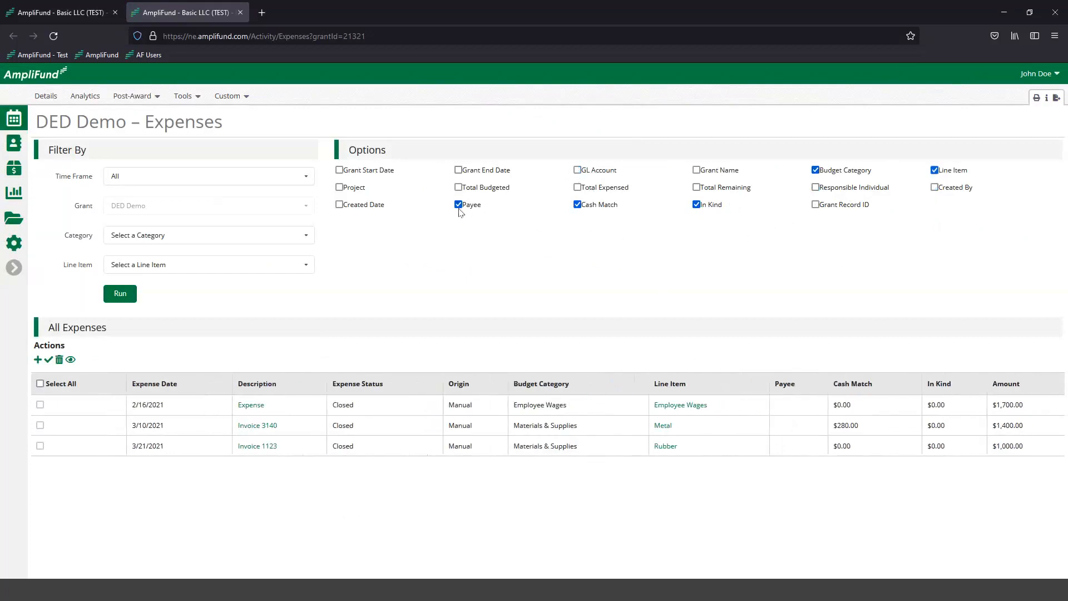
left_click(458, 205)
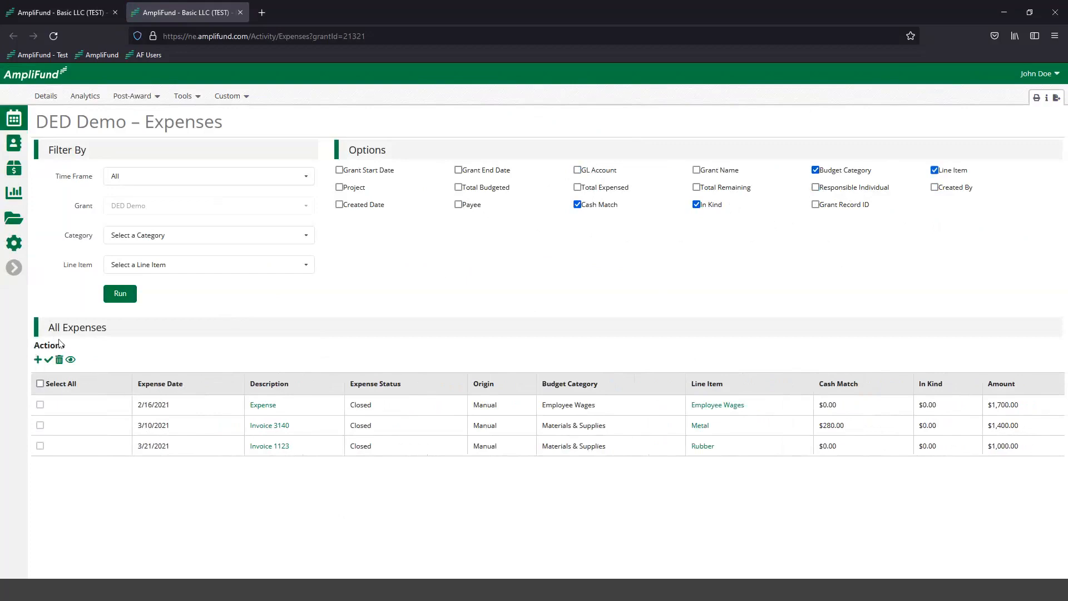
- Start a new expense in the Materials & Supplies category with Rubber as the line item
left_click(38, 360)
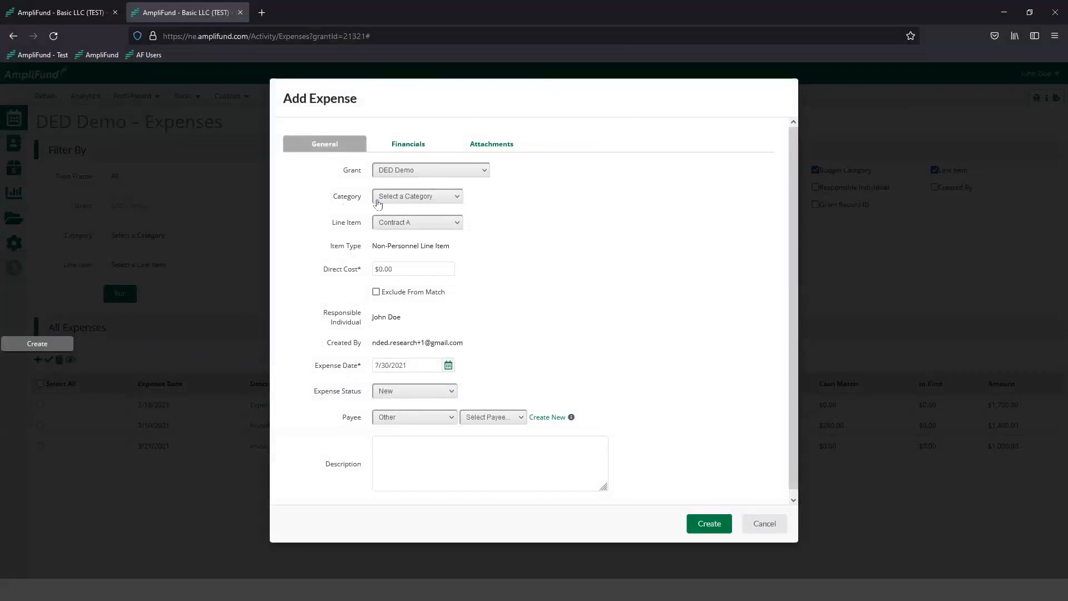
left_click(399, 203)
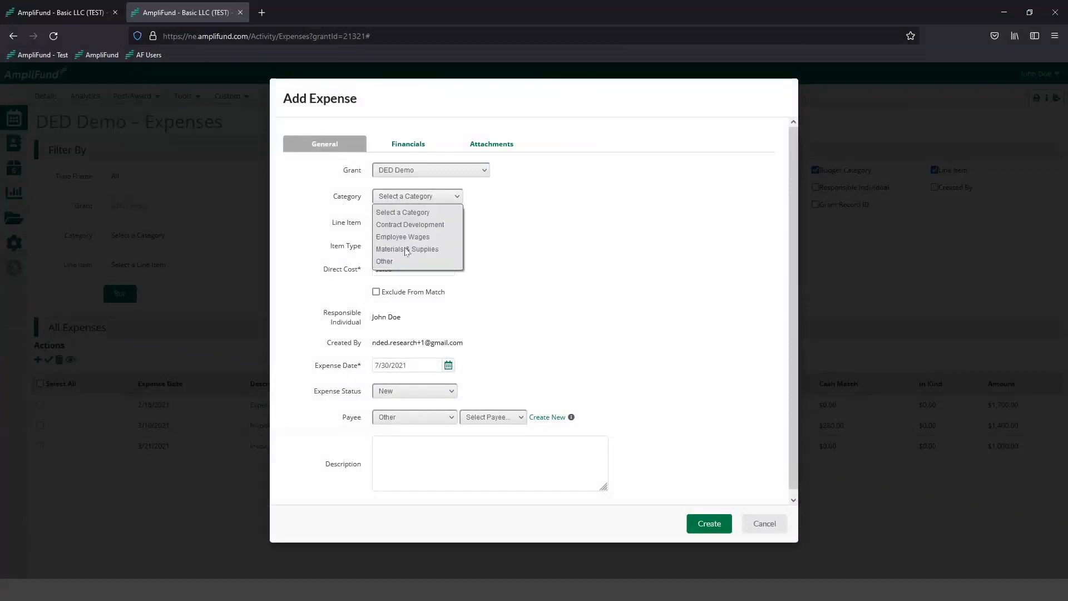
left_click(443, 251)
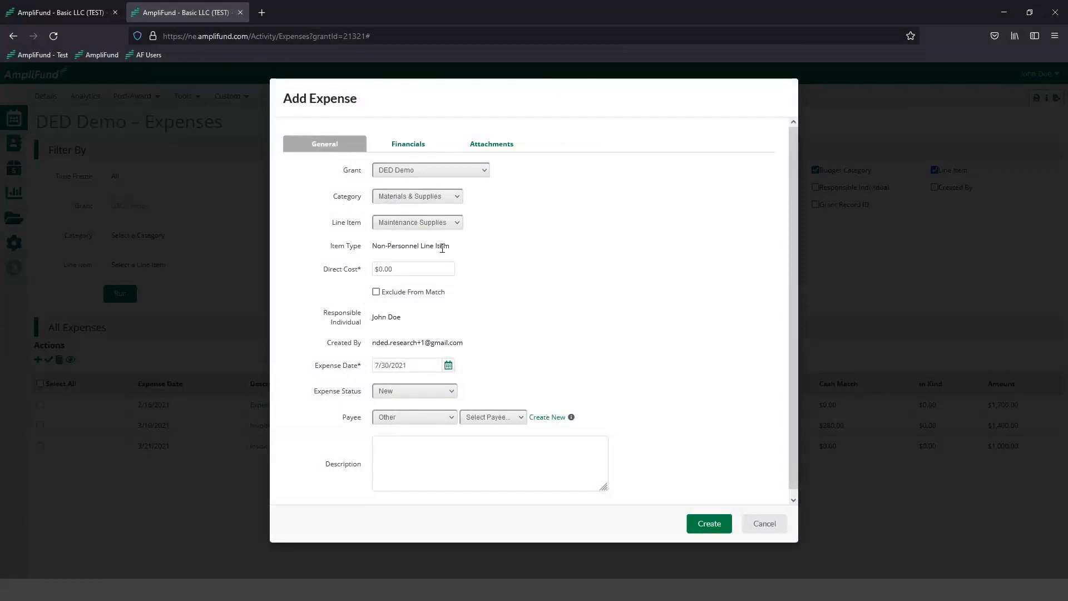
left_click(392, 229)
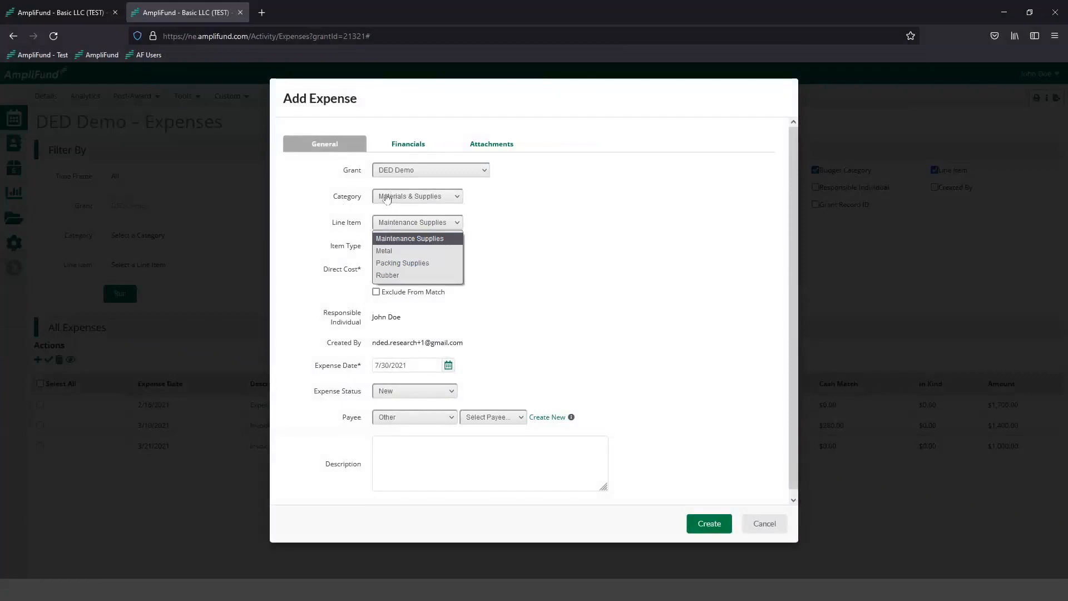
left_click(414, 275)
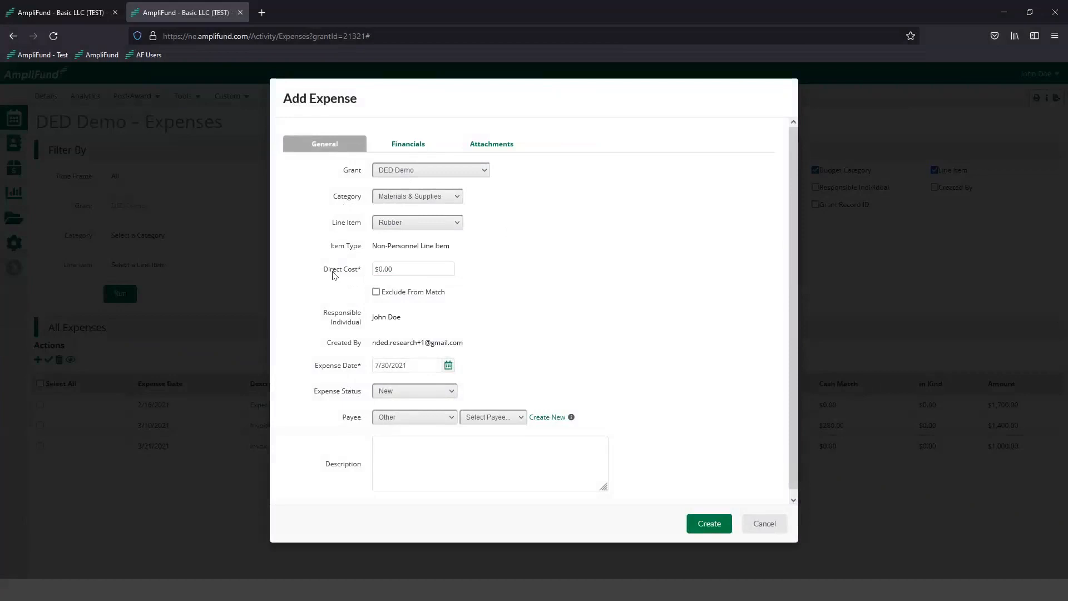
- Set the expense's direct cost to $500.00 and its expense date to 4/1/2021
left_click(407, 269)
type("500")
left_click(510, 277)
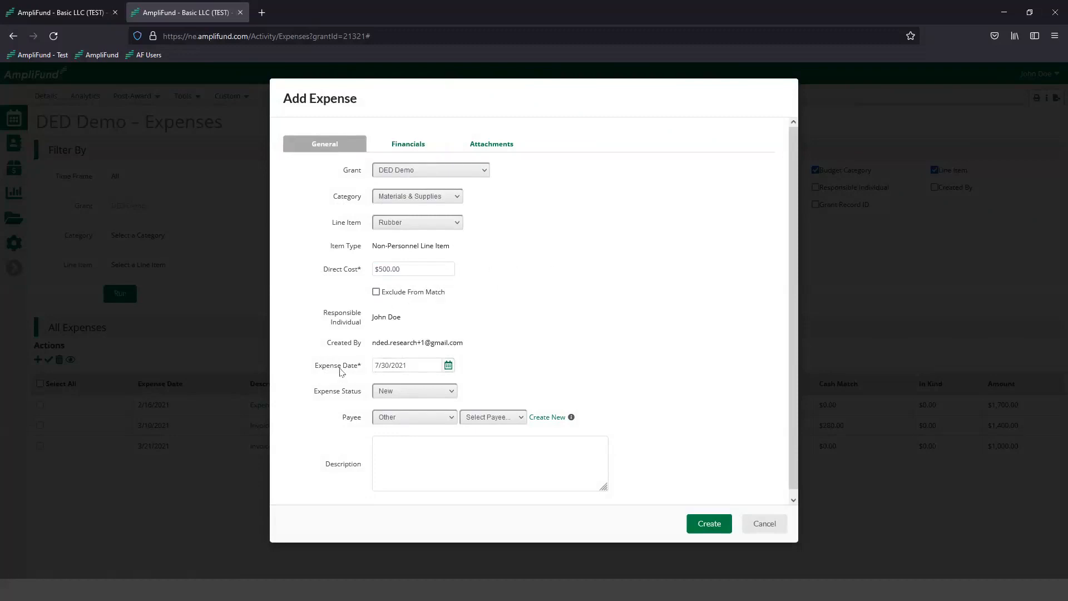
left_click(449, 365)
left_click(382, 381)
left_click(383, 381)
left_click(383, 382)
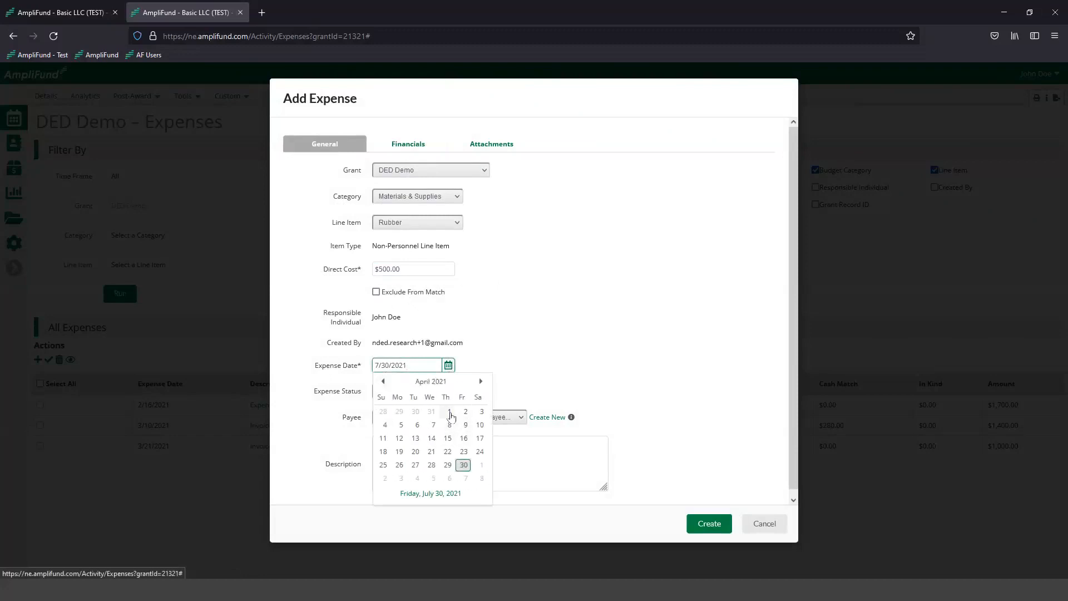
left_click(450, 412)
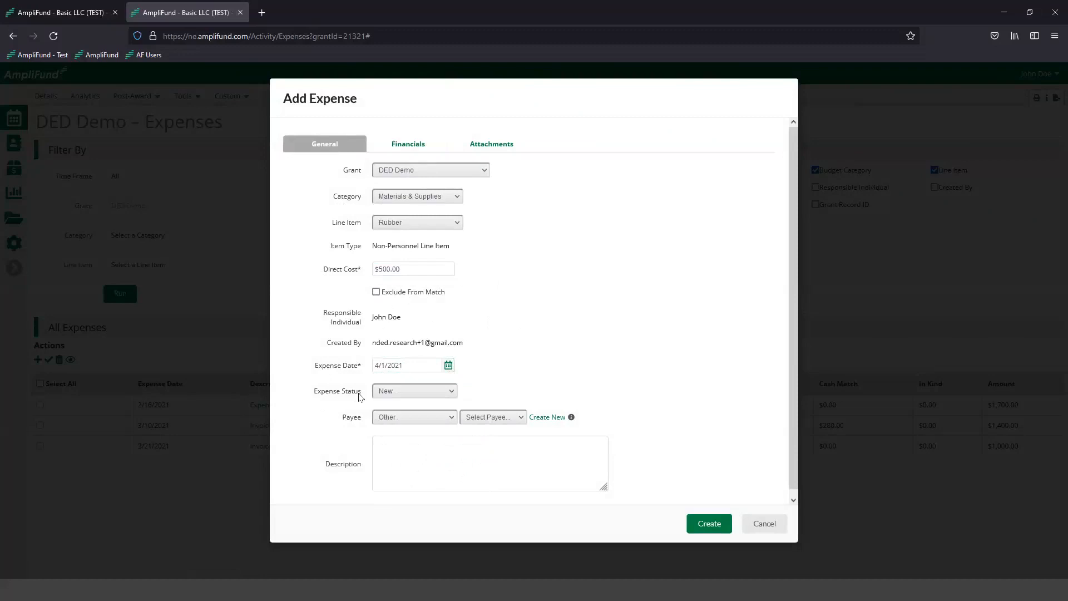
- Set the expense status to Reviewed and enter "Invoice ABC" as the description
left_click(377, 394)
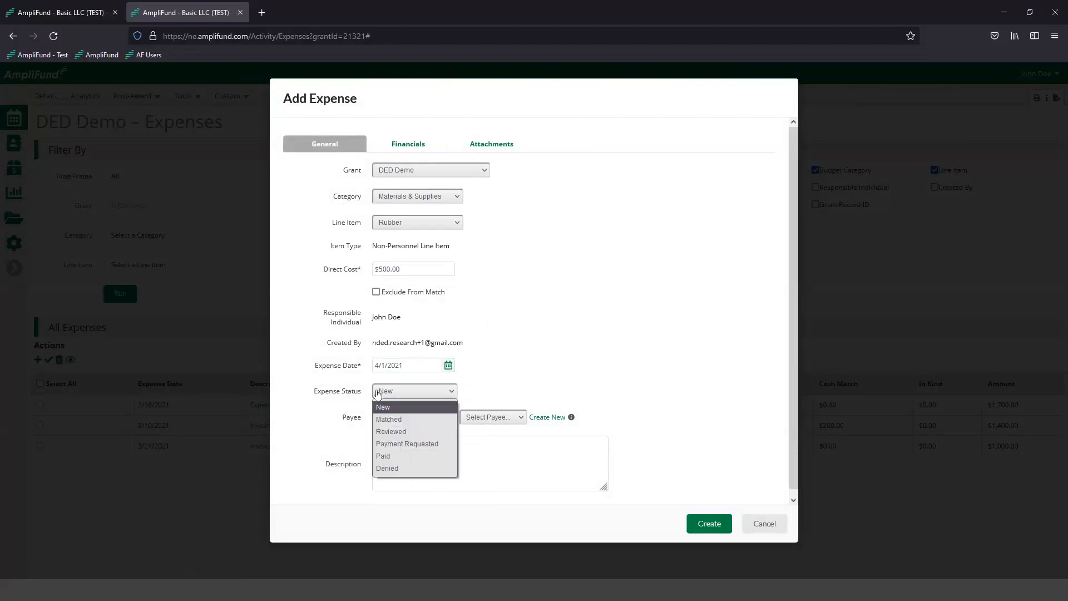
left_click(390, 433)
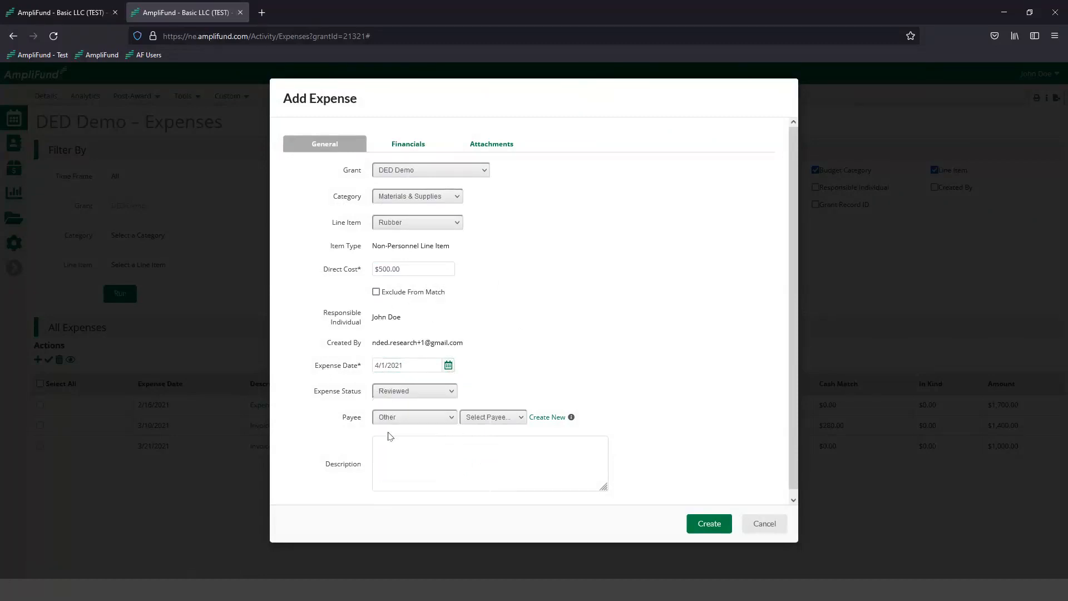
left_click_drag(315, 395, 360, 396)
left_click(401, 467)
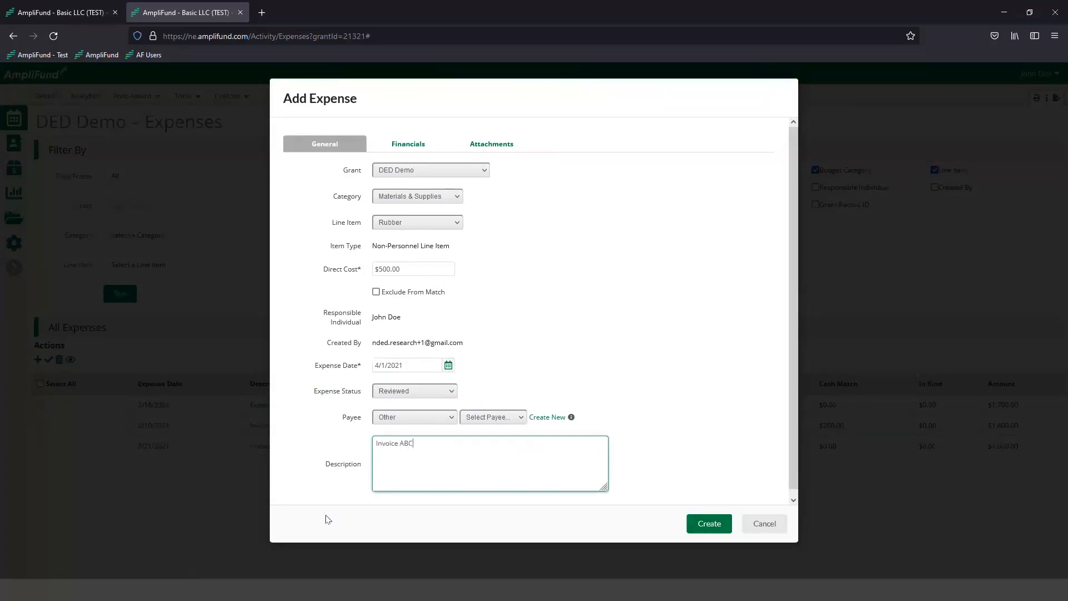
- Enter a cash match of $100 as a dollar amount in the expense's financials and review the grant-funded and match split
left_click(417, 146)
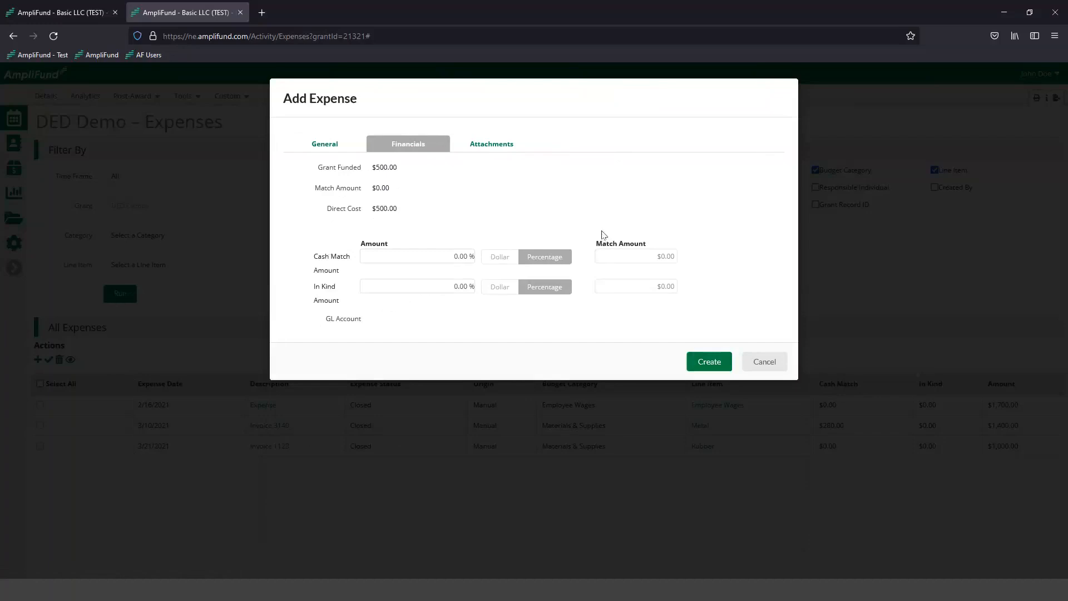
left_click(500, 258)
left_click(416, 260)
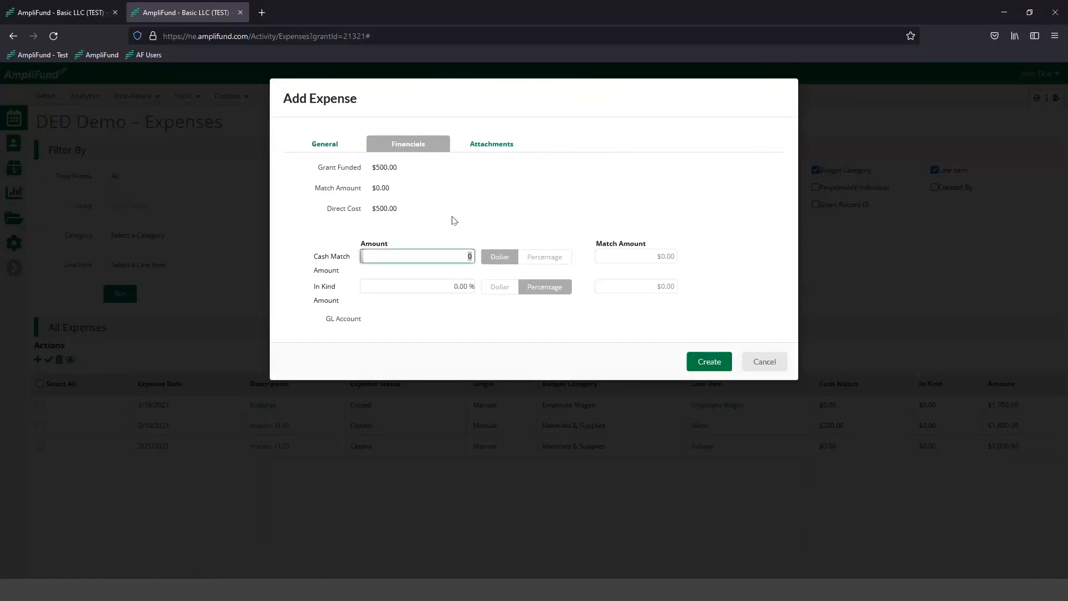
type("100")
left_click(454, 220)
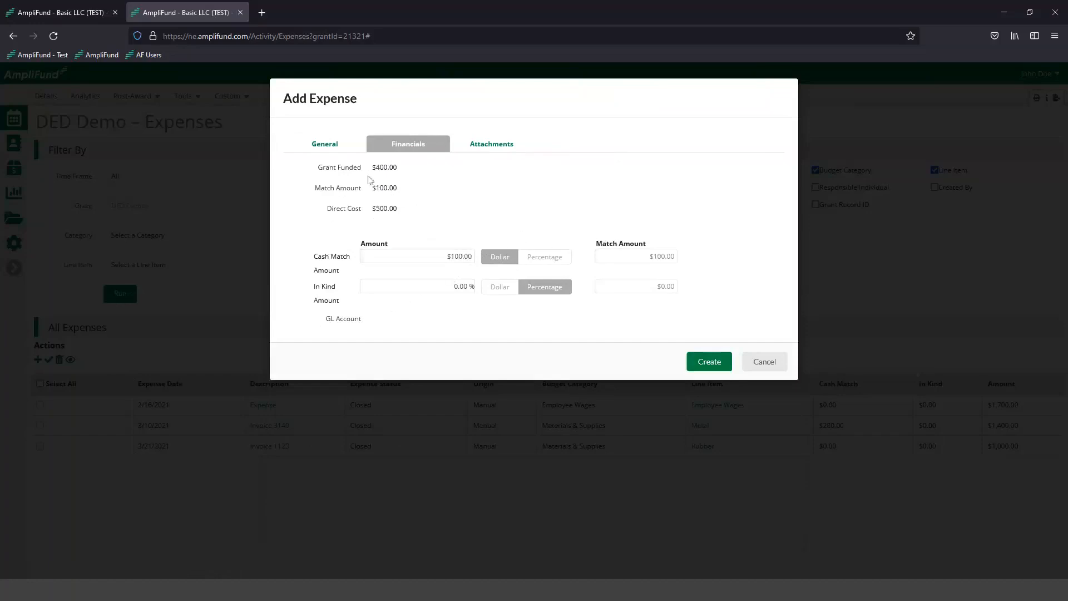
left_click_drag(397, 191, 313, 190)
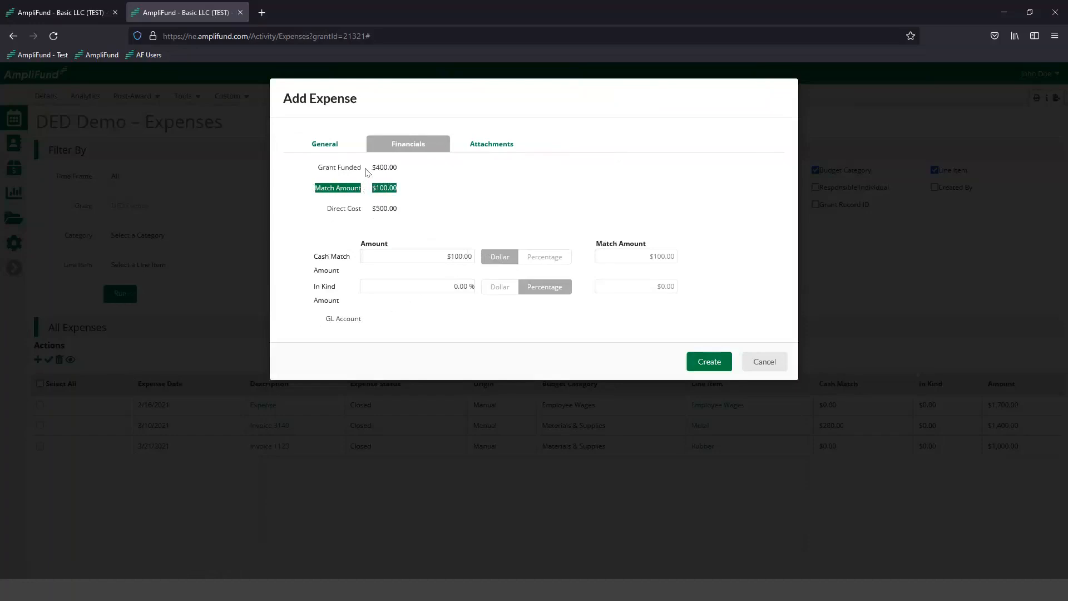
left_click(403, 213)
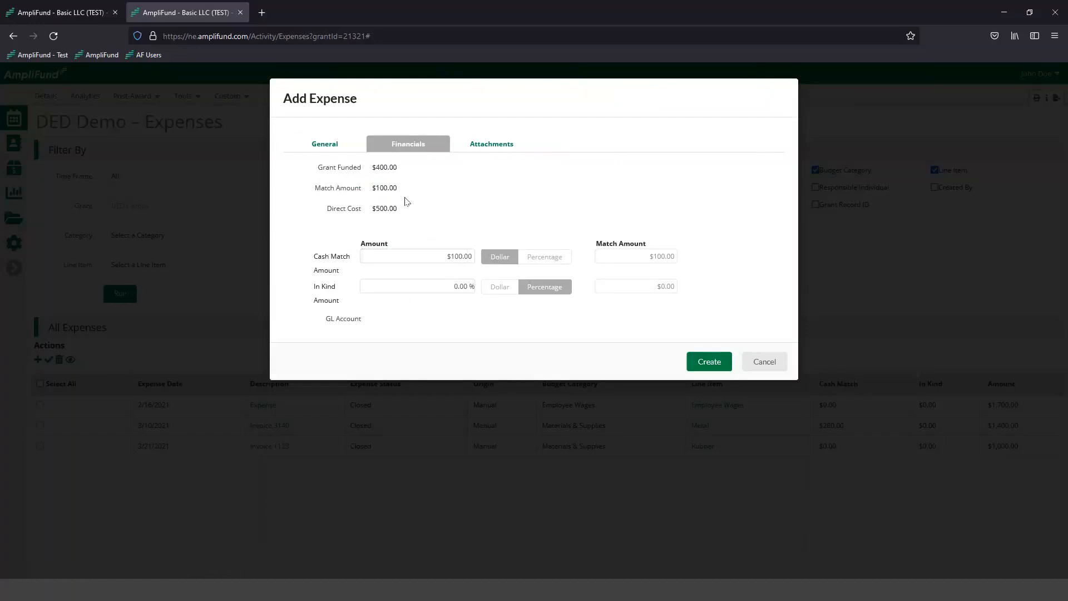
left_click_drag(398, 168, 370, 169)
left_click(367, 216)
left_click(326, 145)
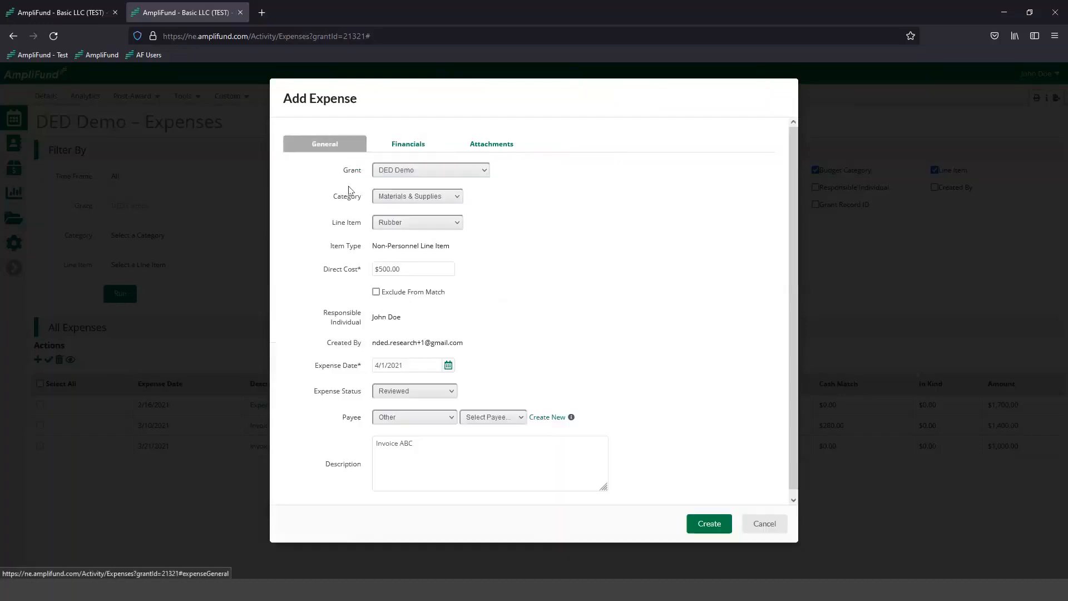
- Switch the cash match in the expense's financials to a percentage and set it to 25%
left_click(408, 144)
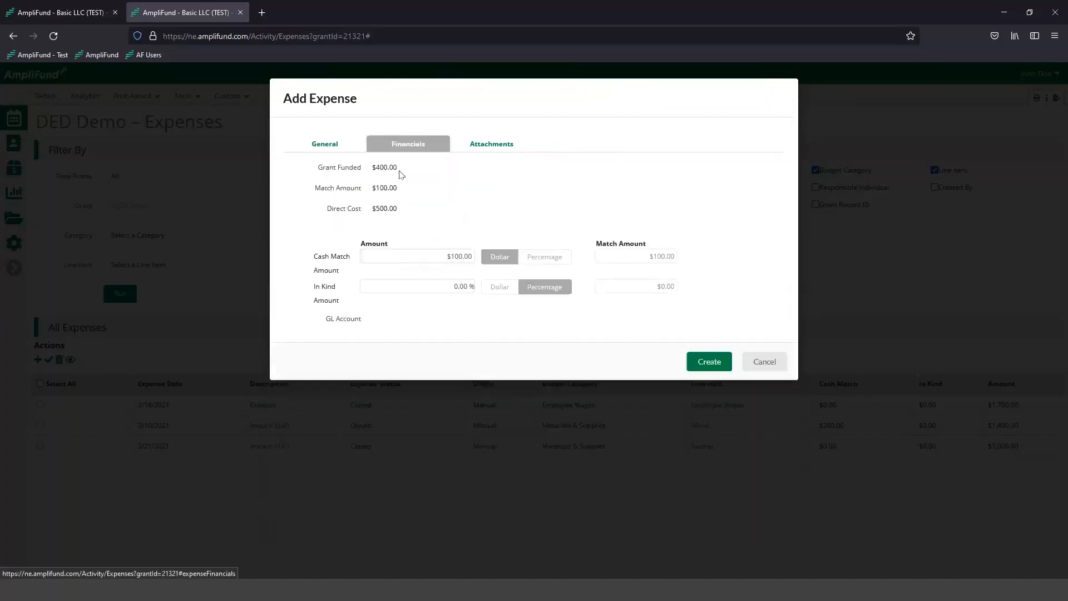
left_click(550, 260)
left_click(440, 259)
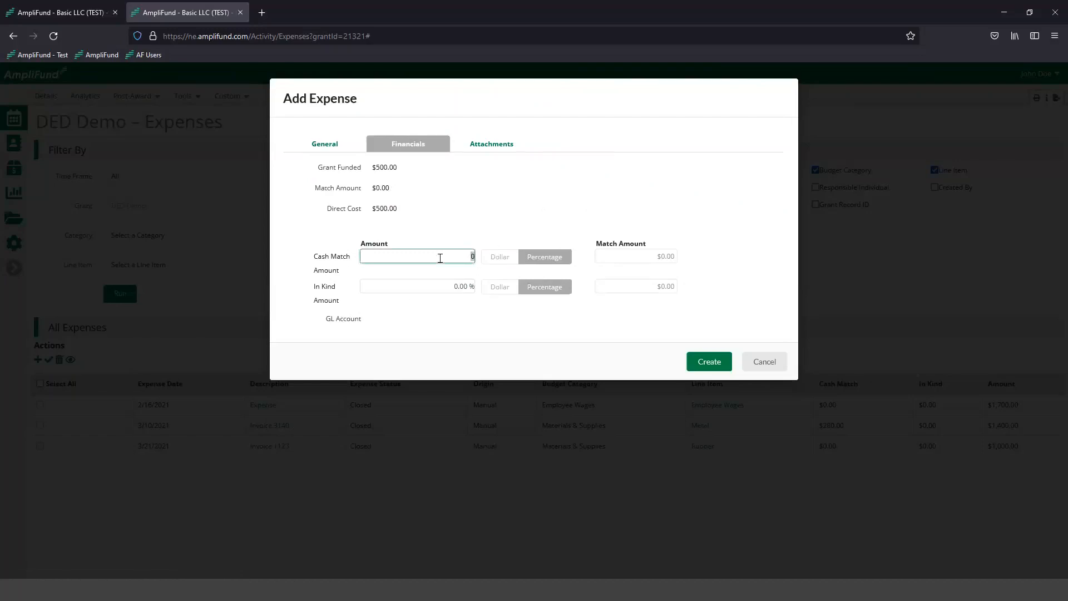
left_click(474, 210)
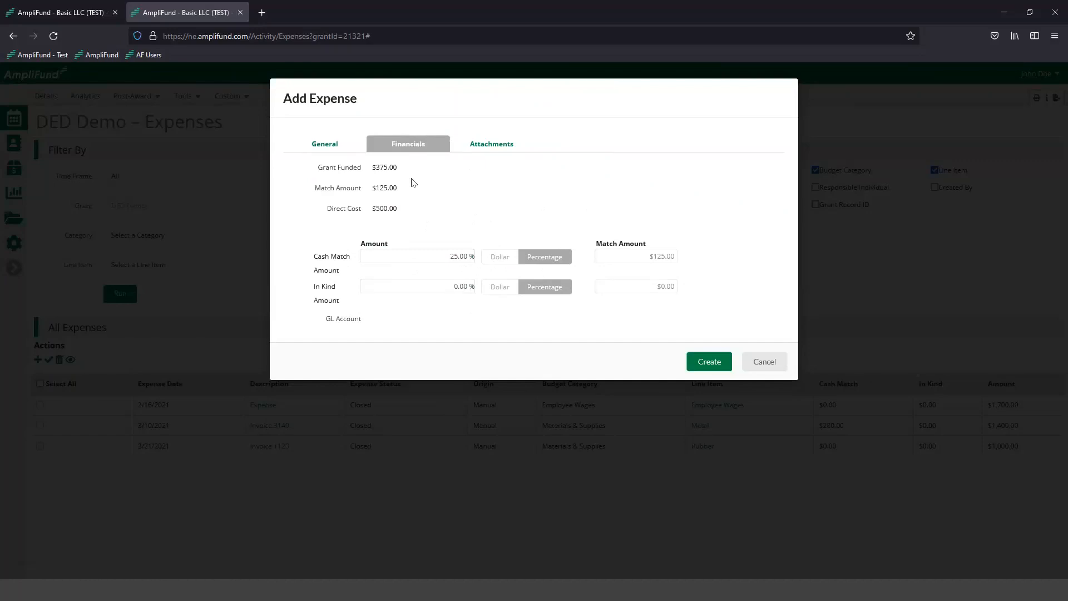
- Try a cash match percentage of 12,500% for the expense
left_click(436, 259)
left_click(469, 218)
left_click(440, 255)
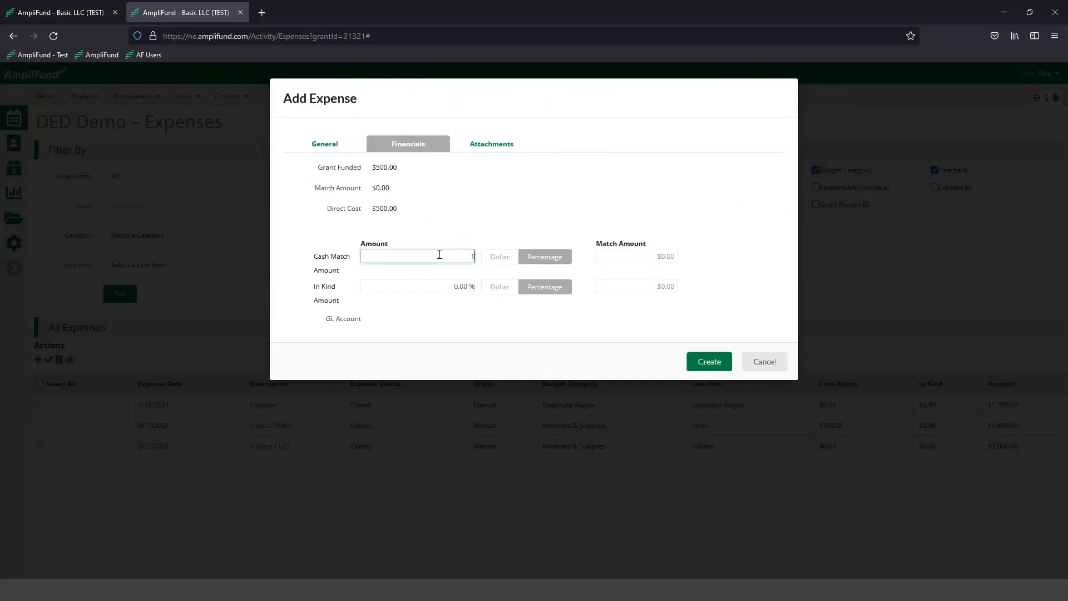
left_click(453, 199)
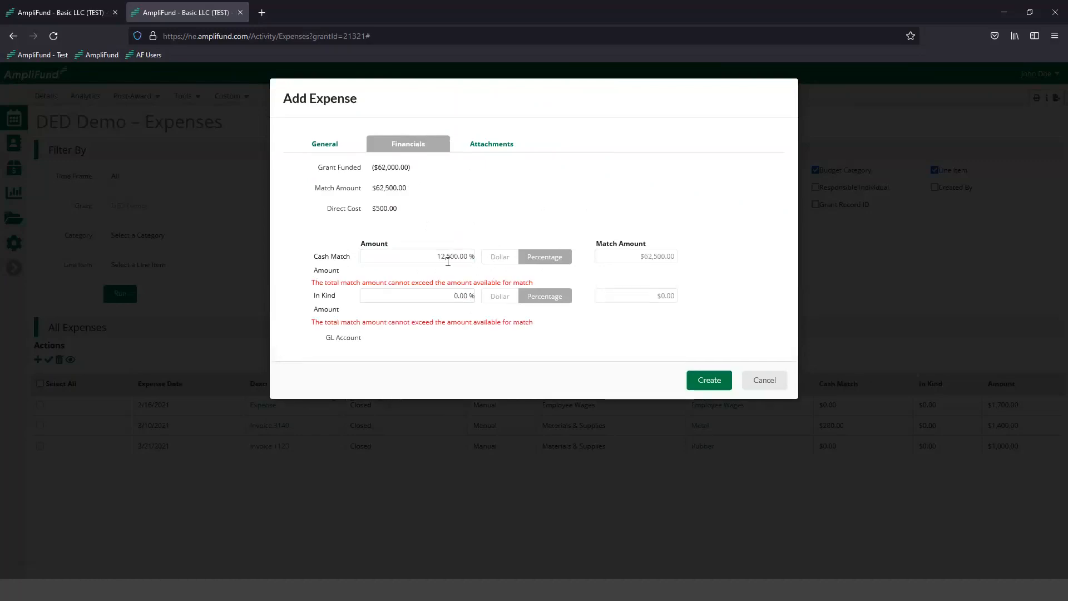
- Switch the expense's cash match to a dollar amount and set it to $125
left_click(502, 259)
left_click(439, 256)
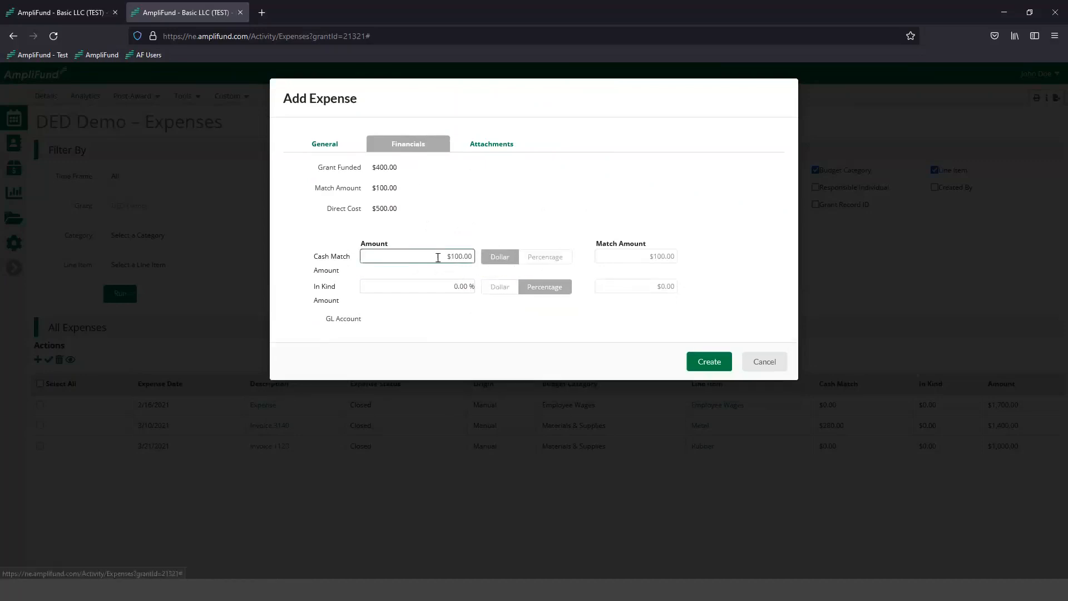
type("125")
left_click(476, 186)
- Attach the Invoice_ABC file from the Demo_Information folder to the expense and create the expense
left_click(488, 150)
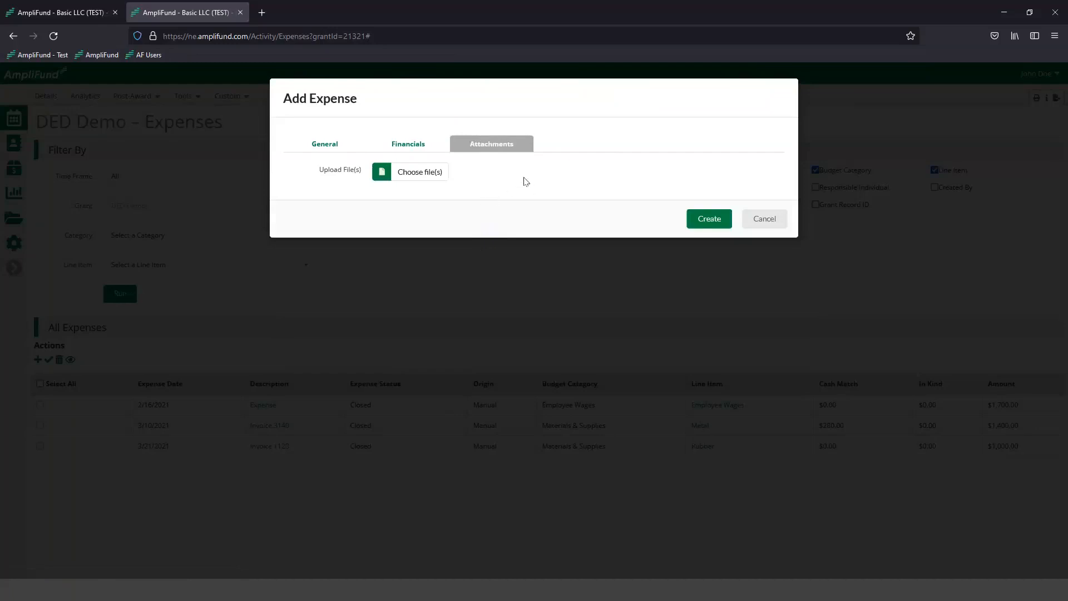
left_click(429, 175)
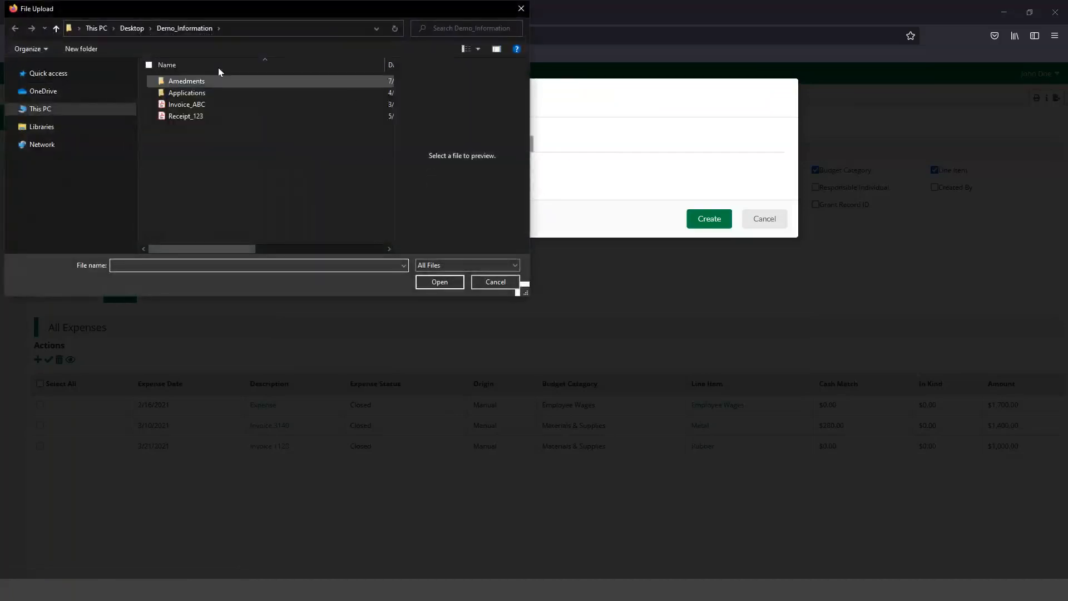
double_click(211, 105)
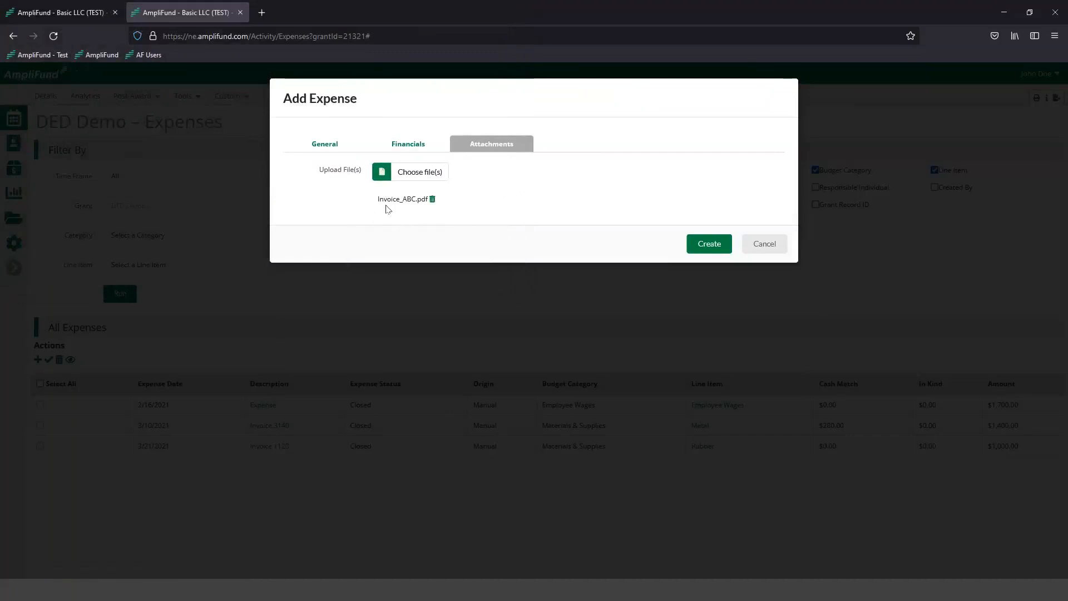
left_click(309, 144)
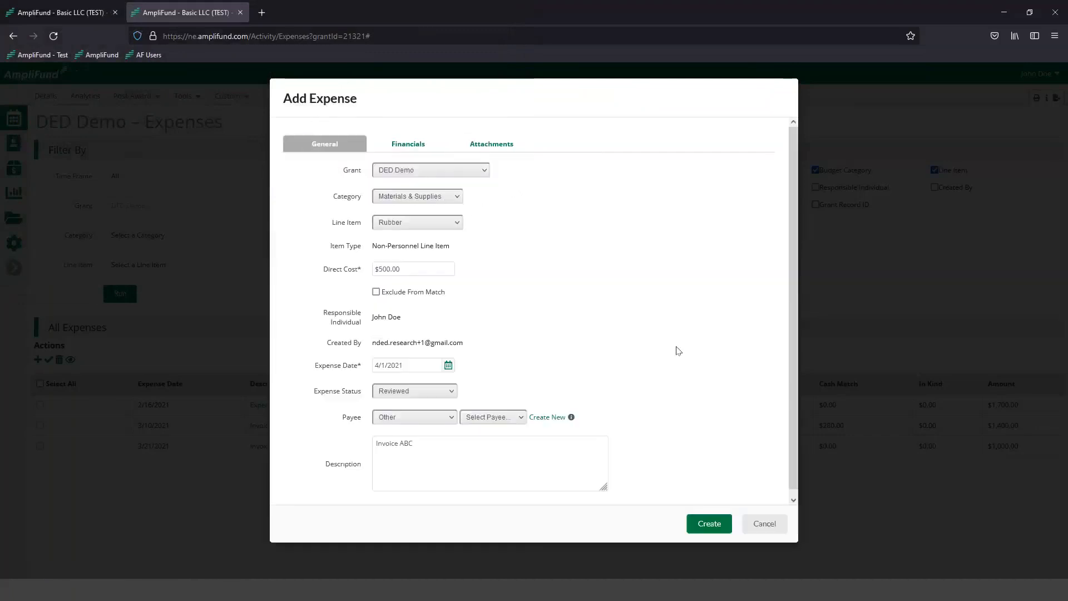
left_click(700, 526)
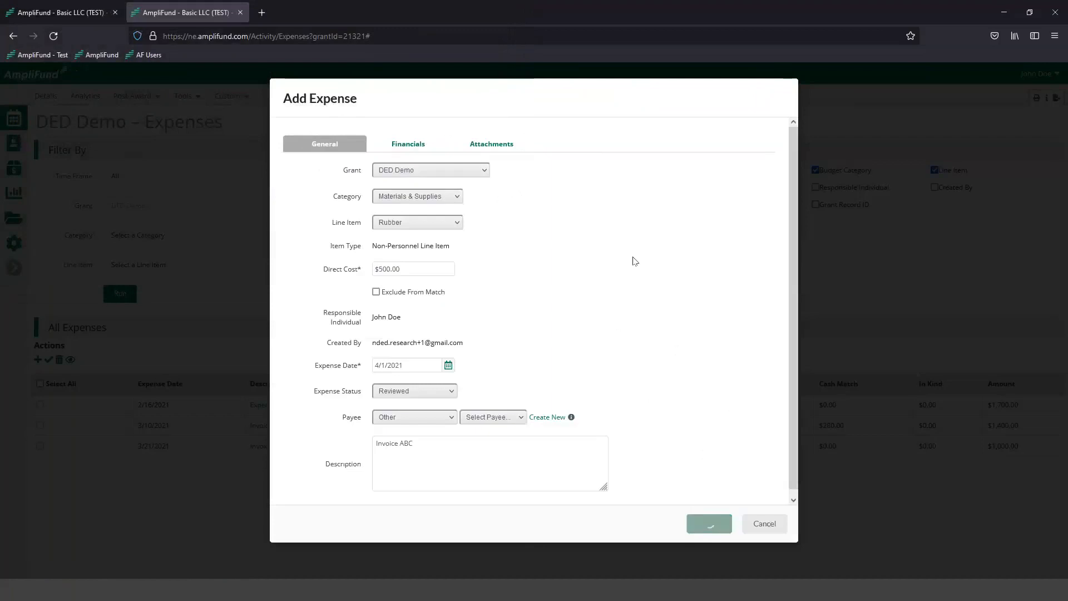